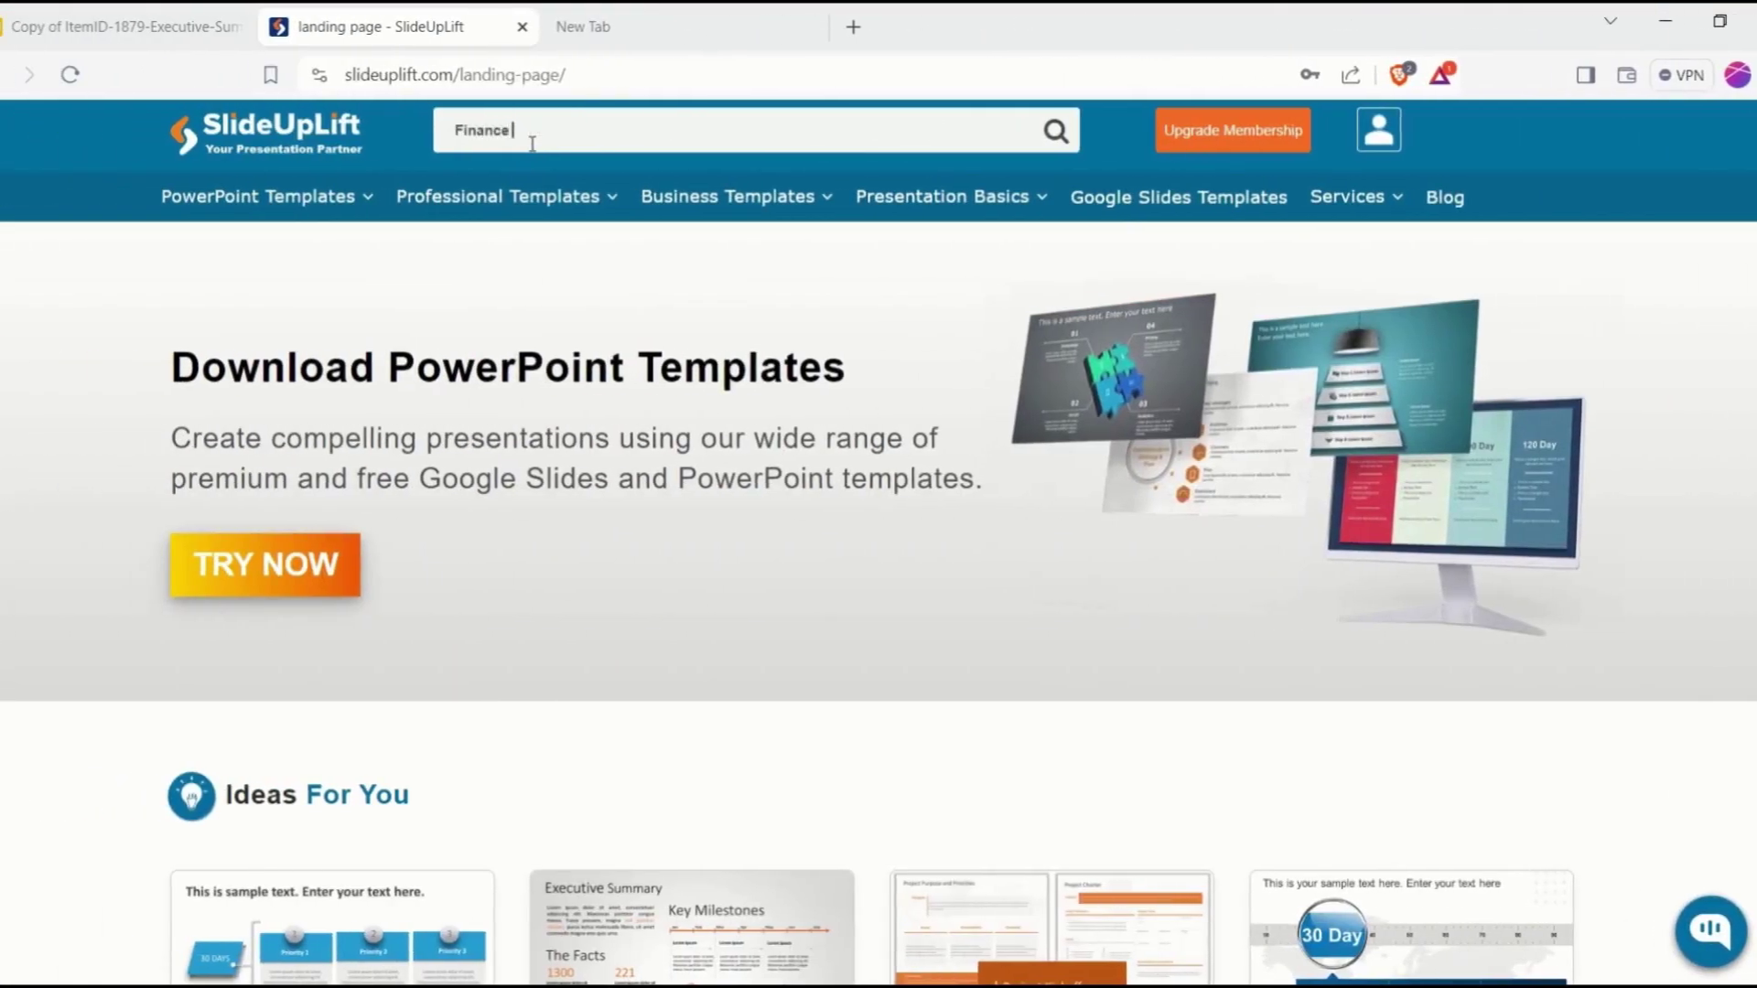
type("Icon")
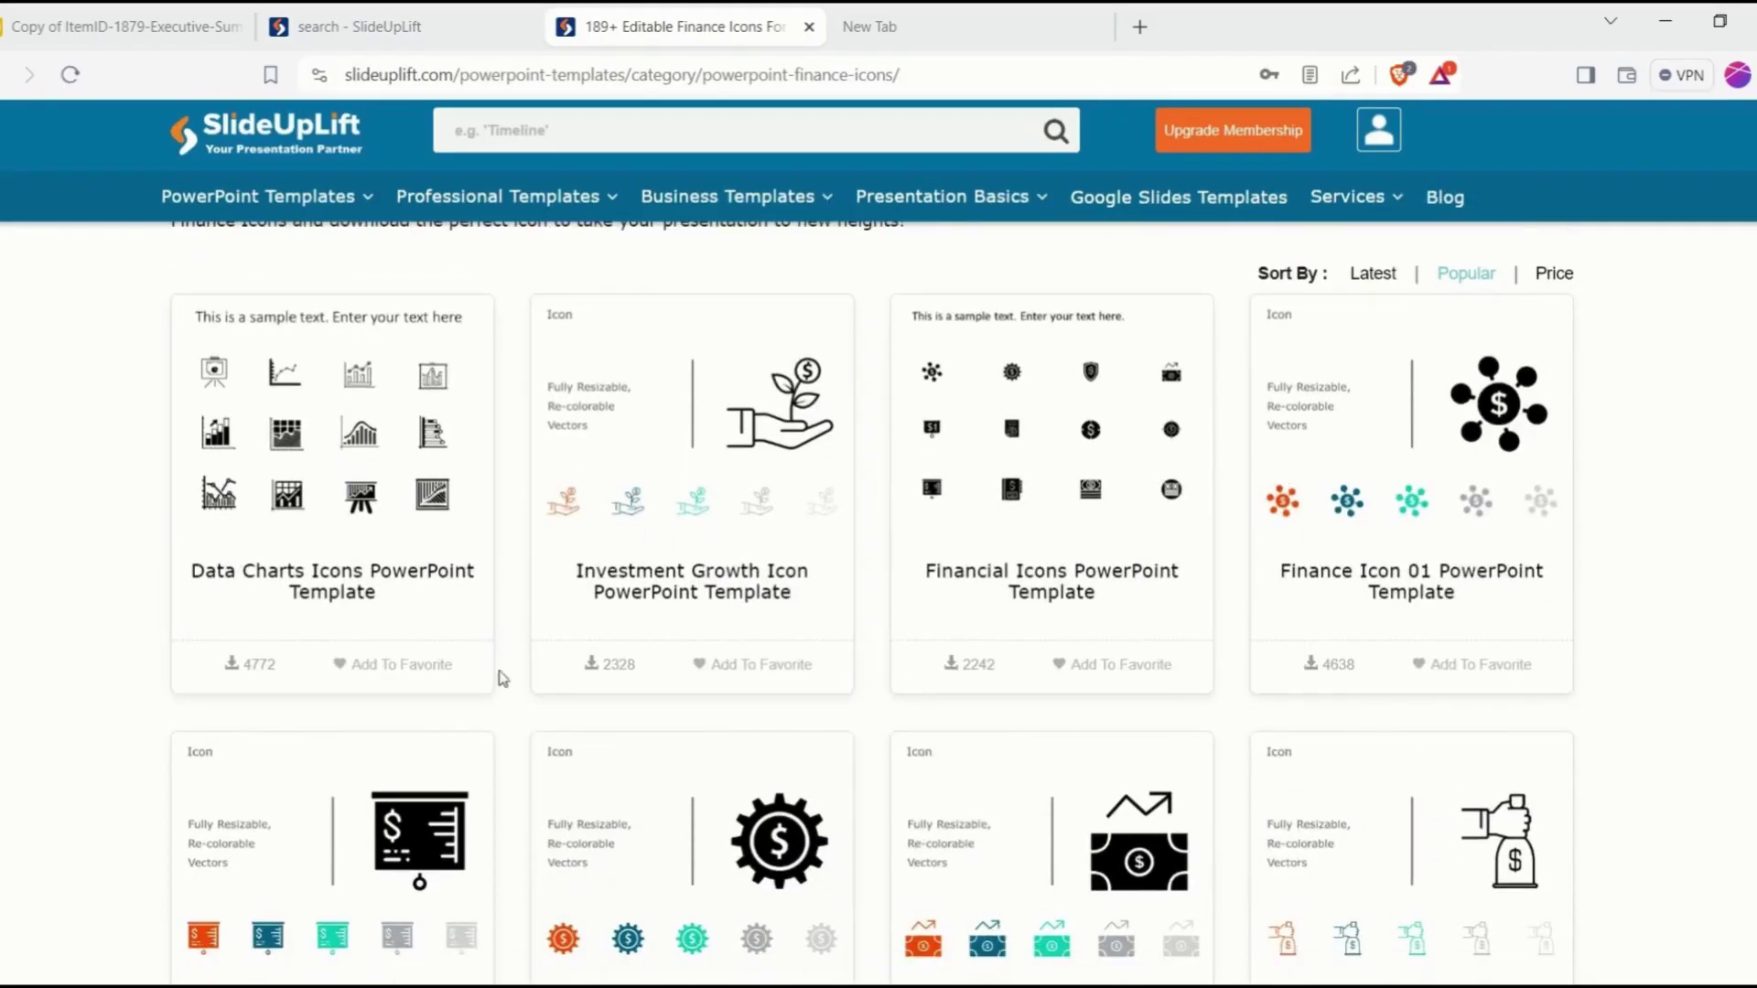
scroll(459, 667, "down", 4)
scroll(459, 667, "up", 3)
- Open the Financial Icons template and import the SlideUpLift Executive Summary slides
left_click(1023, 398)
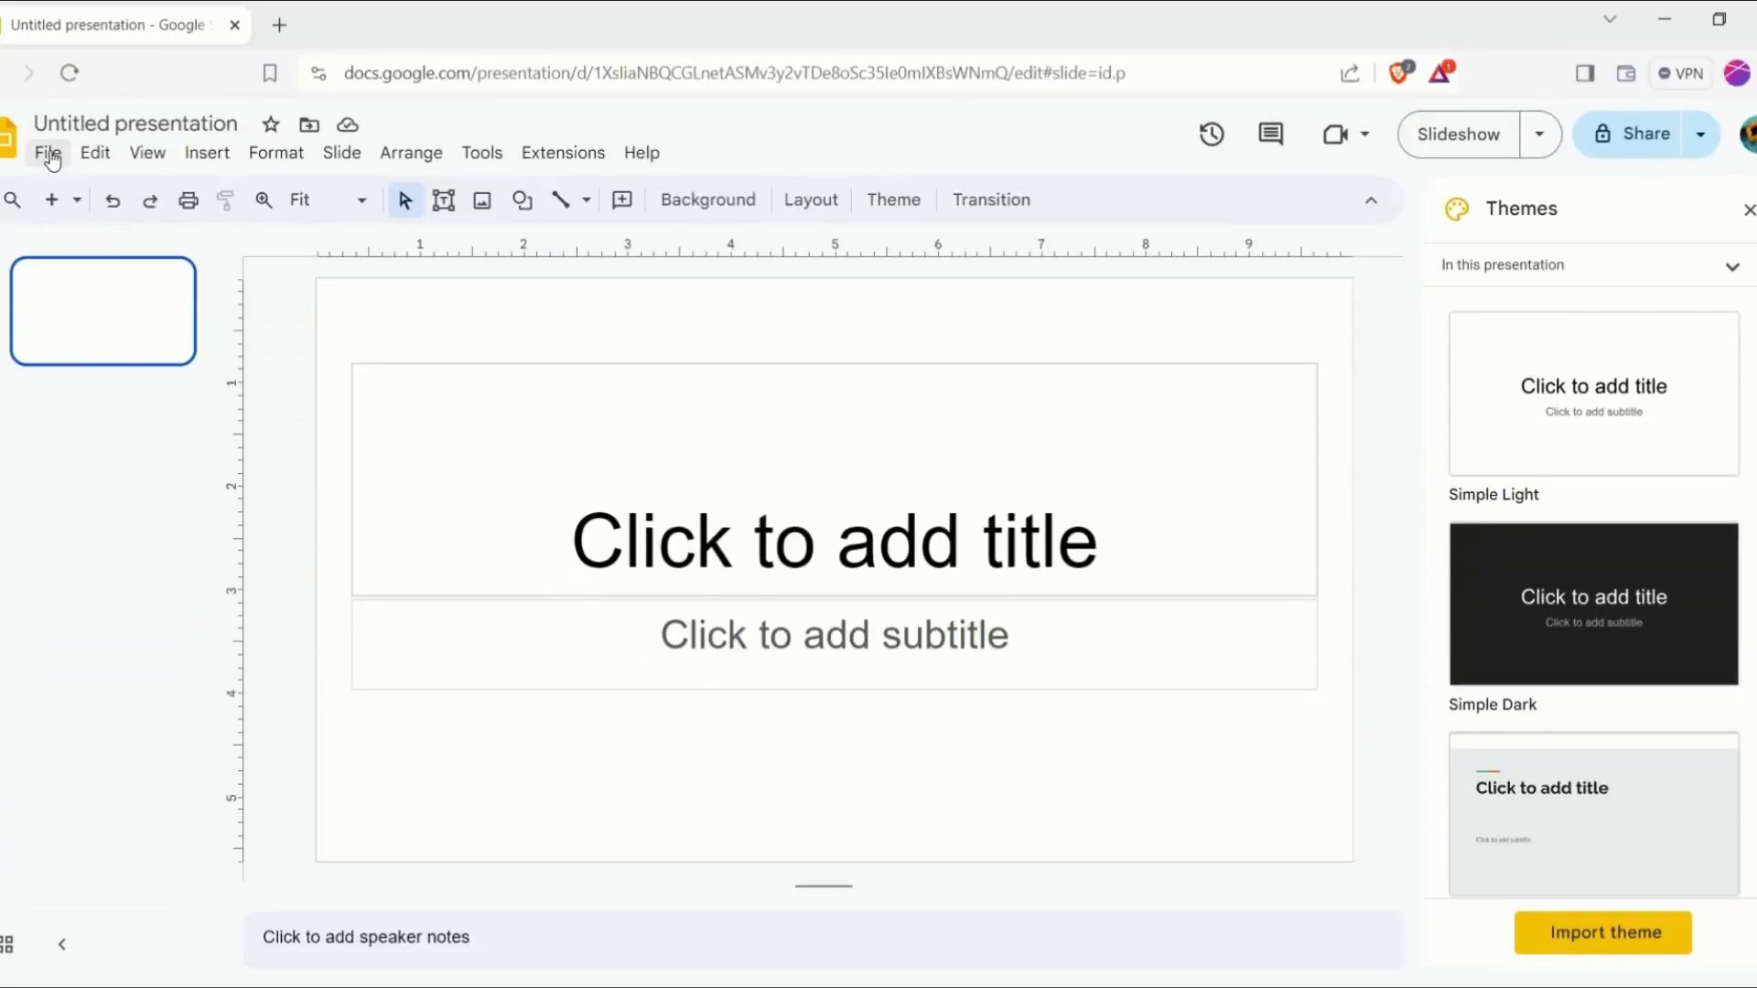
left_click(48, 156)
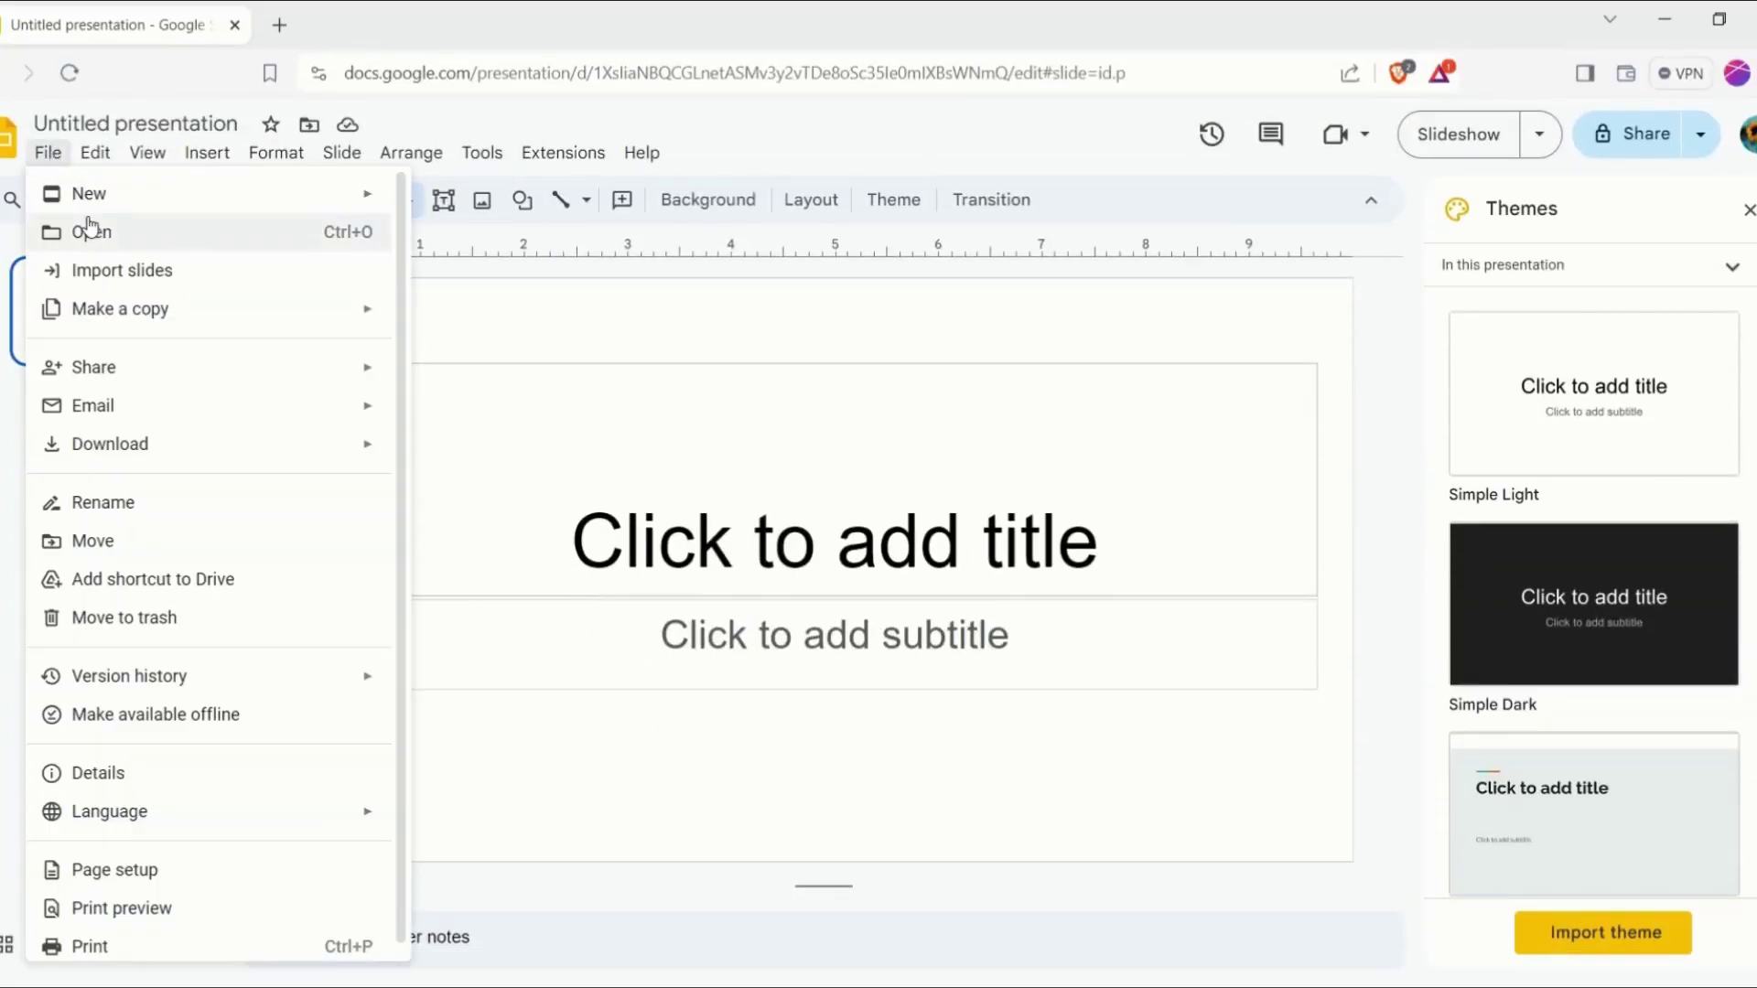
left_click(104, 269)
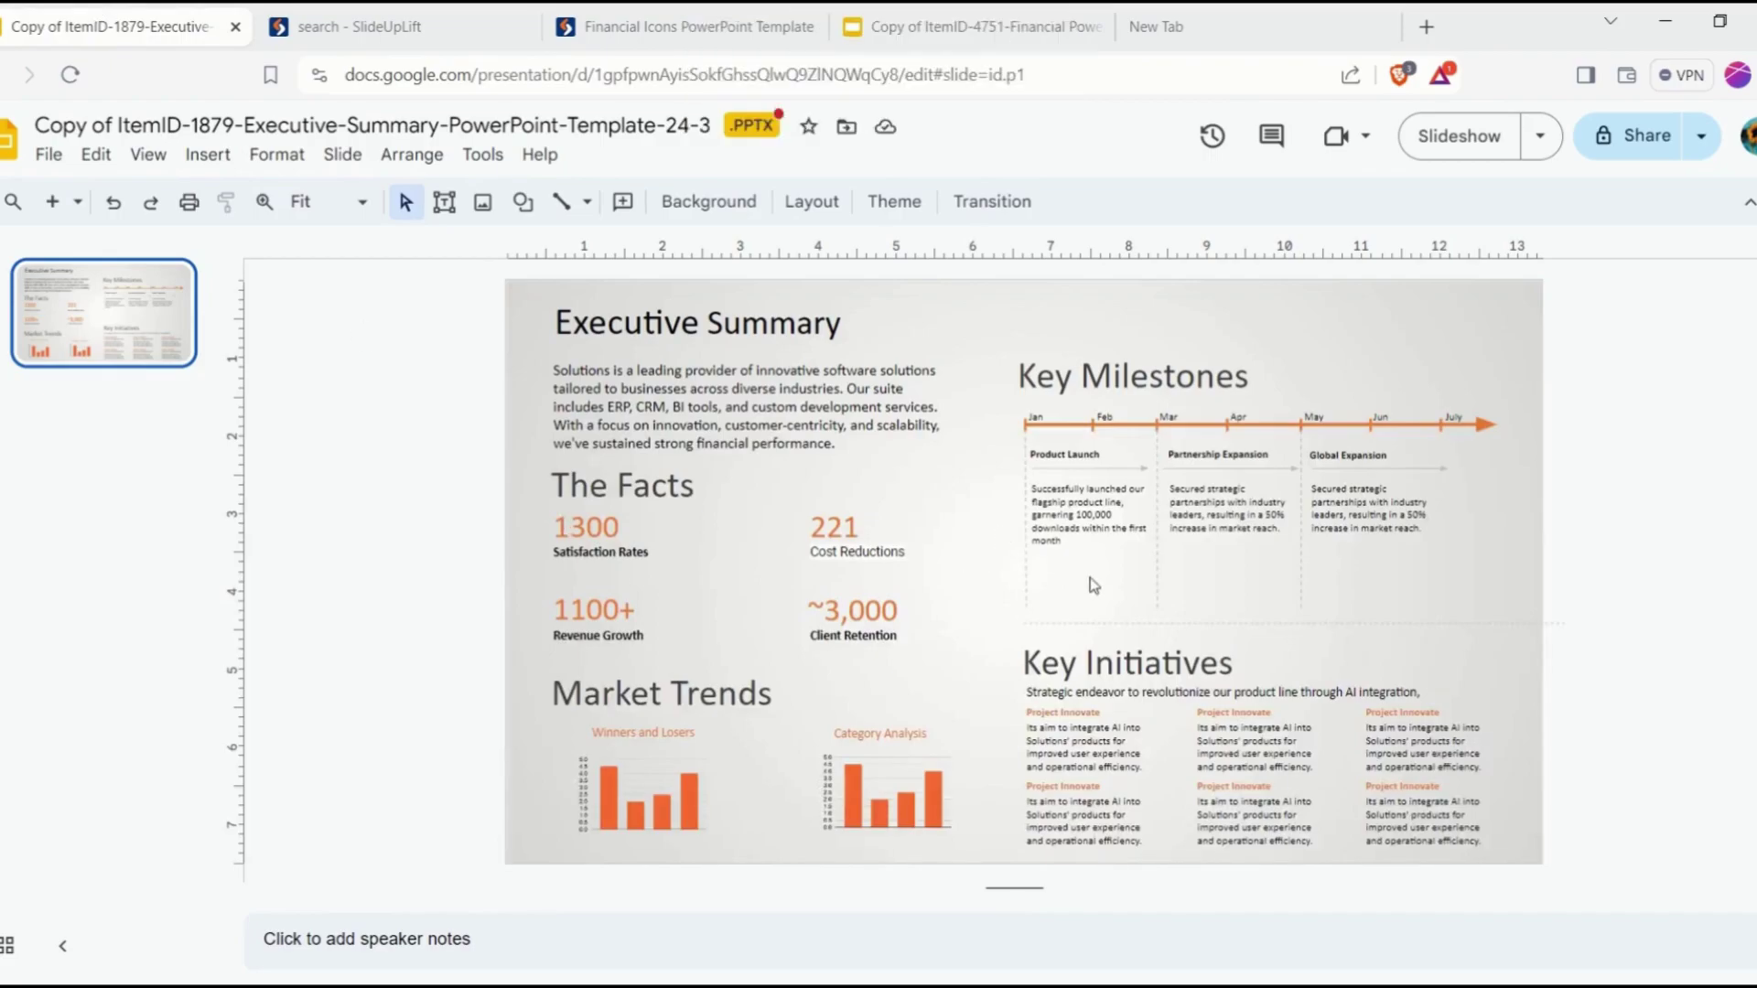
- Paste the finance icon under Product Launch and browse its Recolor variants in Format options
key("ctrl+v")
mouse_move(926, 543)
left_mouse_down()
mouse_move(1079, 578)
mouse_move(1083, 594)
left_mouse_up()
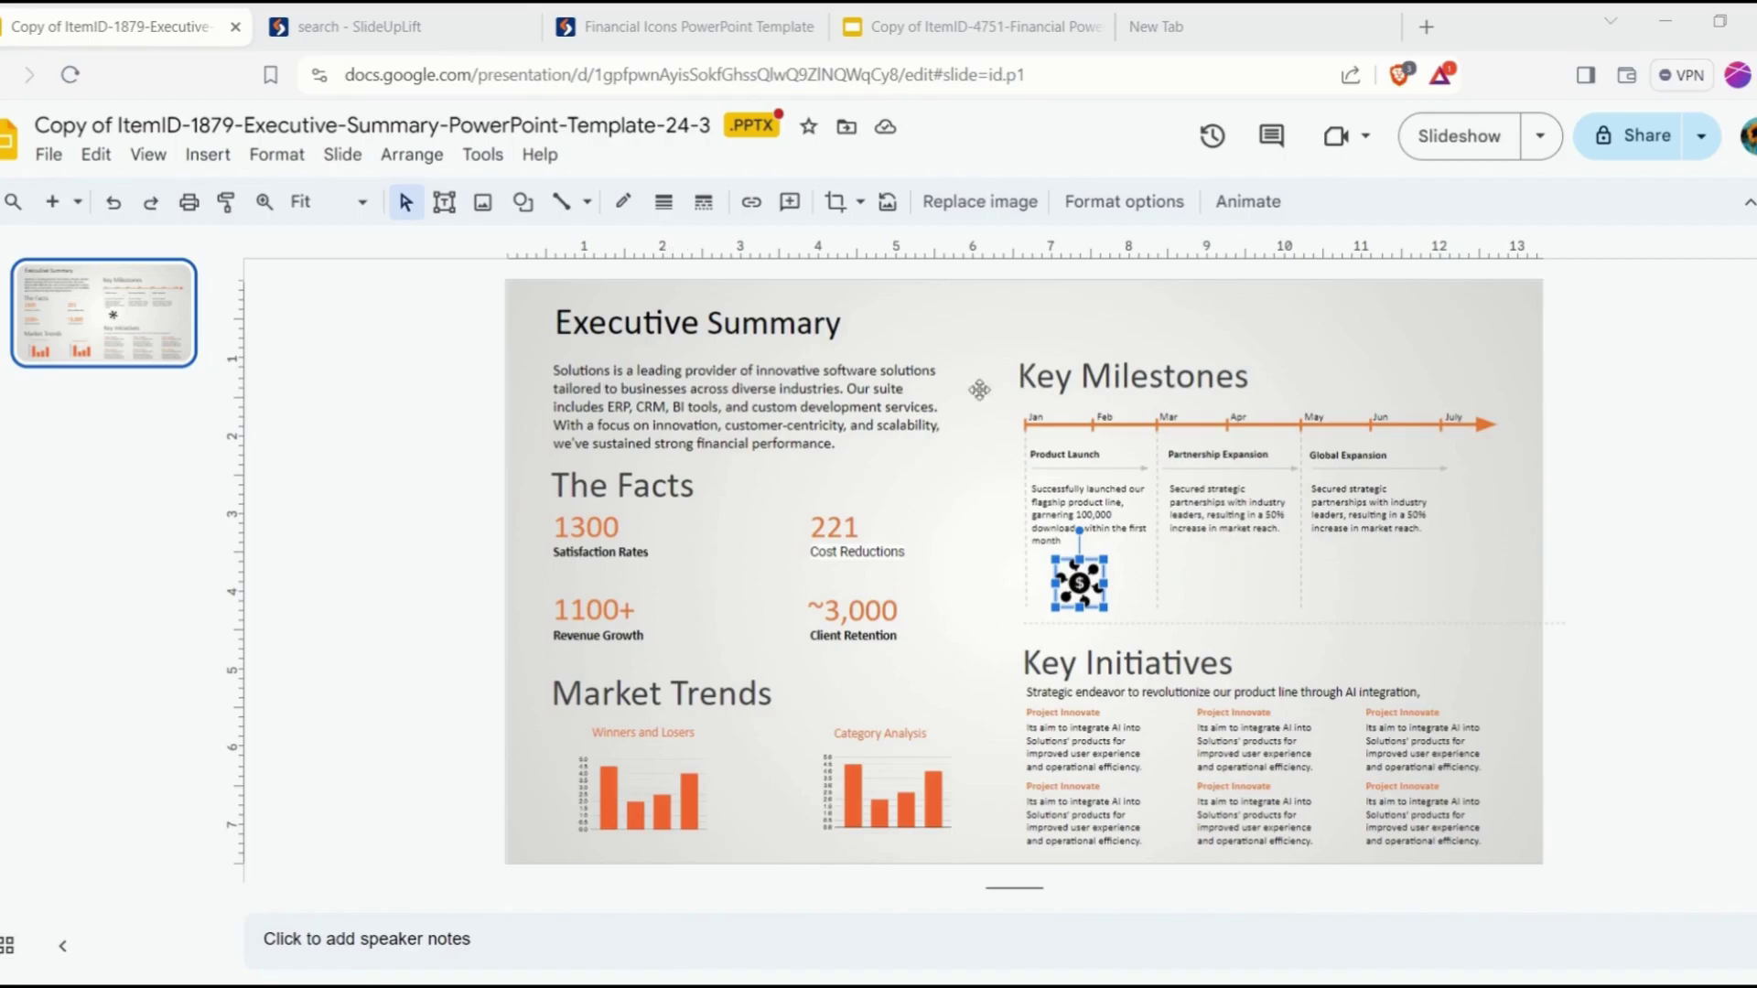
right_click(1087, 596)
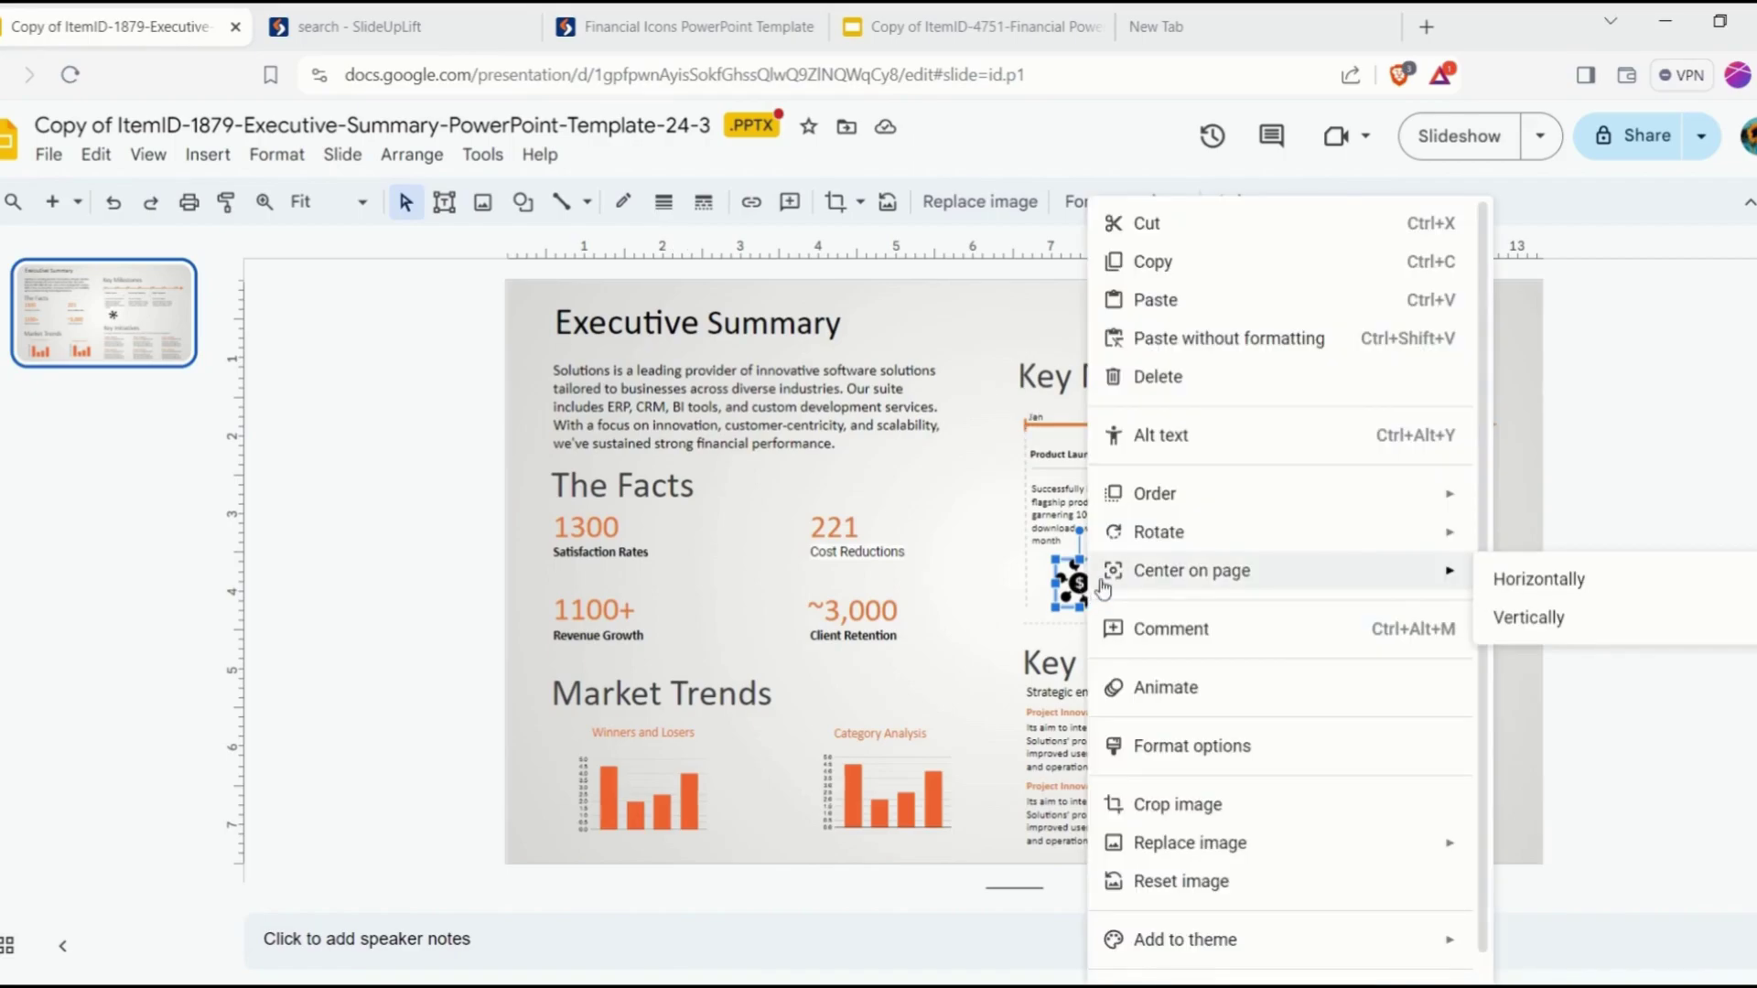
left_click(1178, 745)
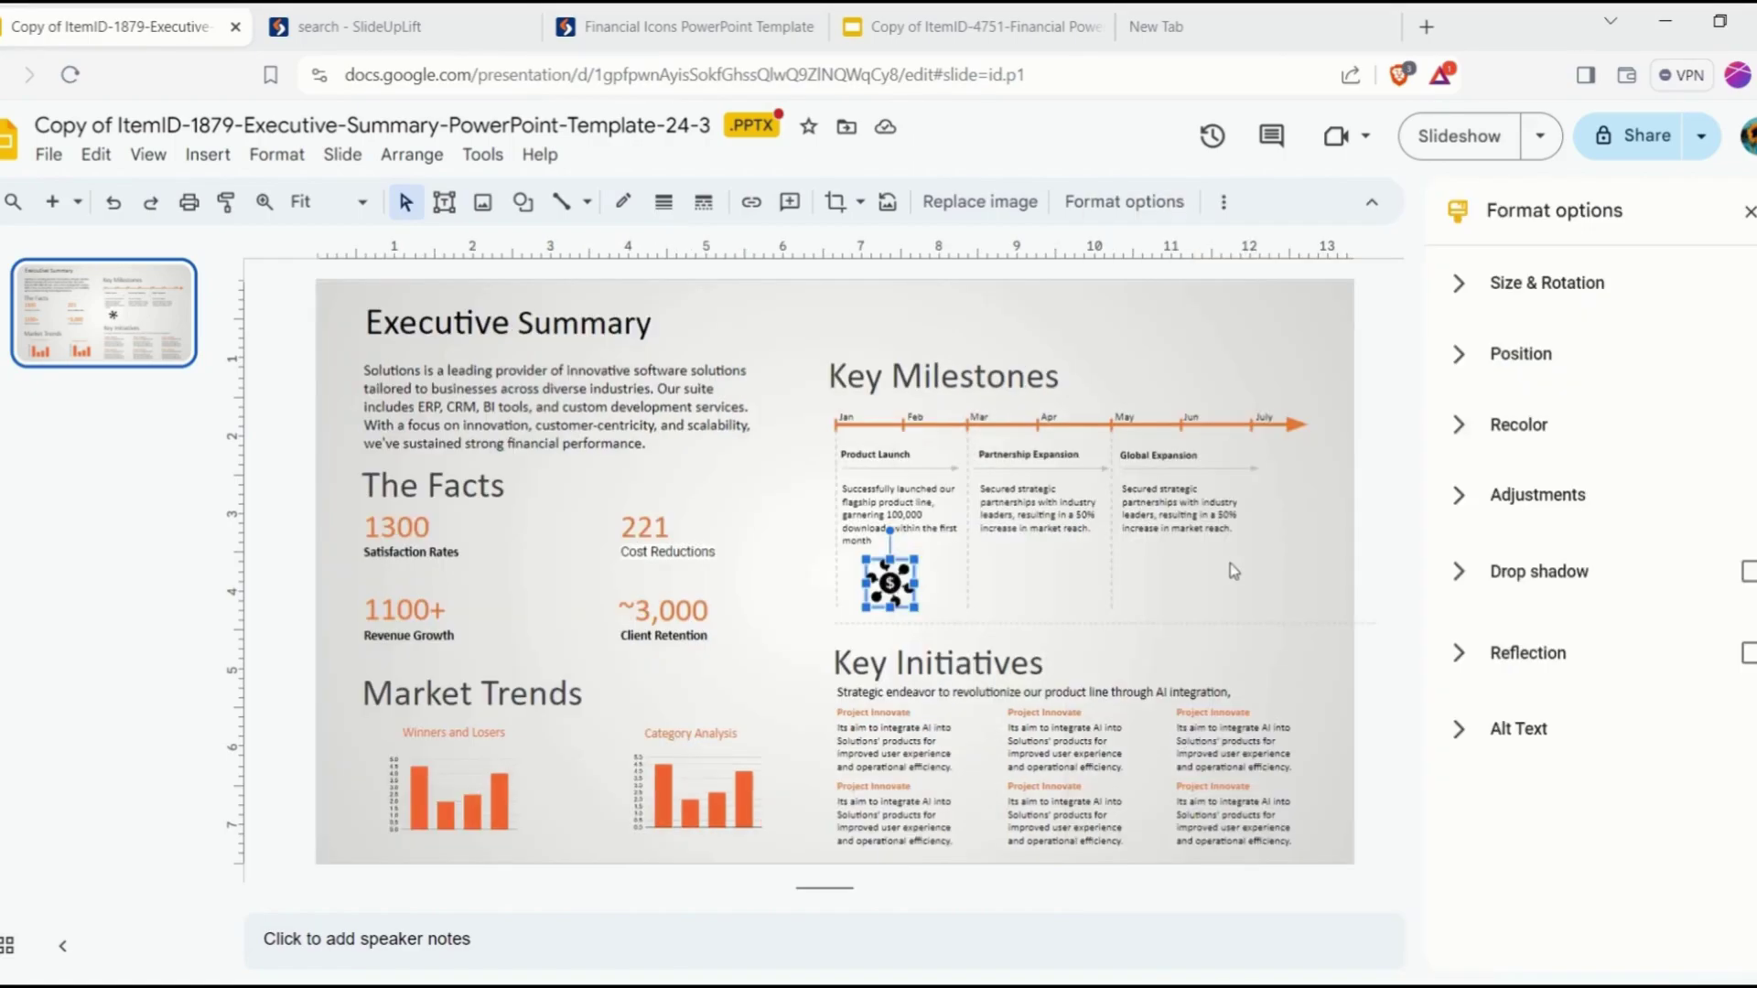
left_click(1518, 428)
left_click(1527, 488)
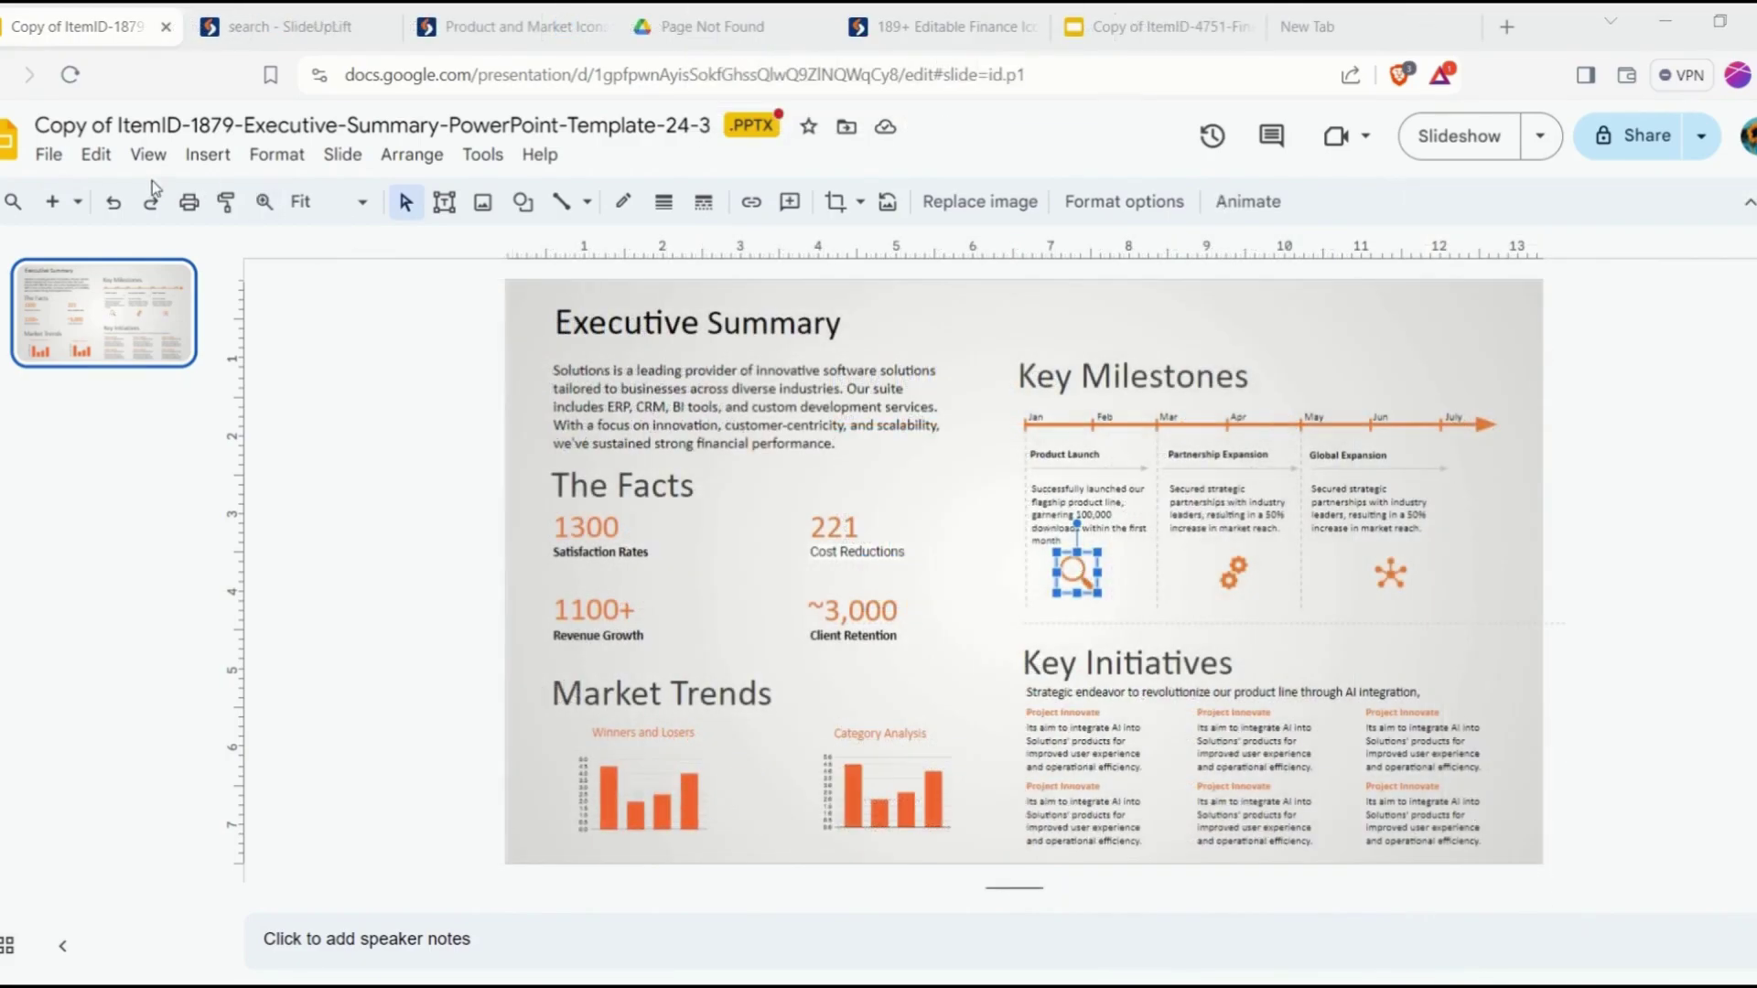
left_click(152, 197)
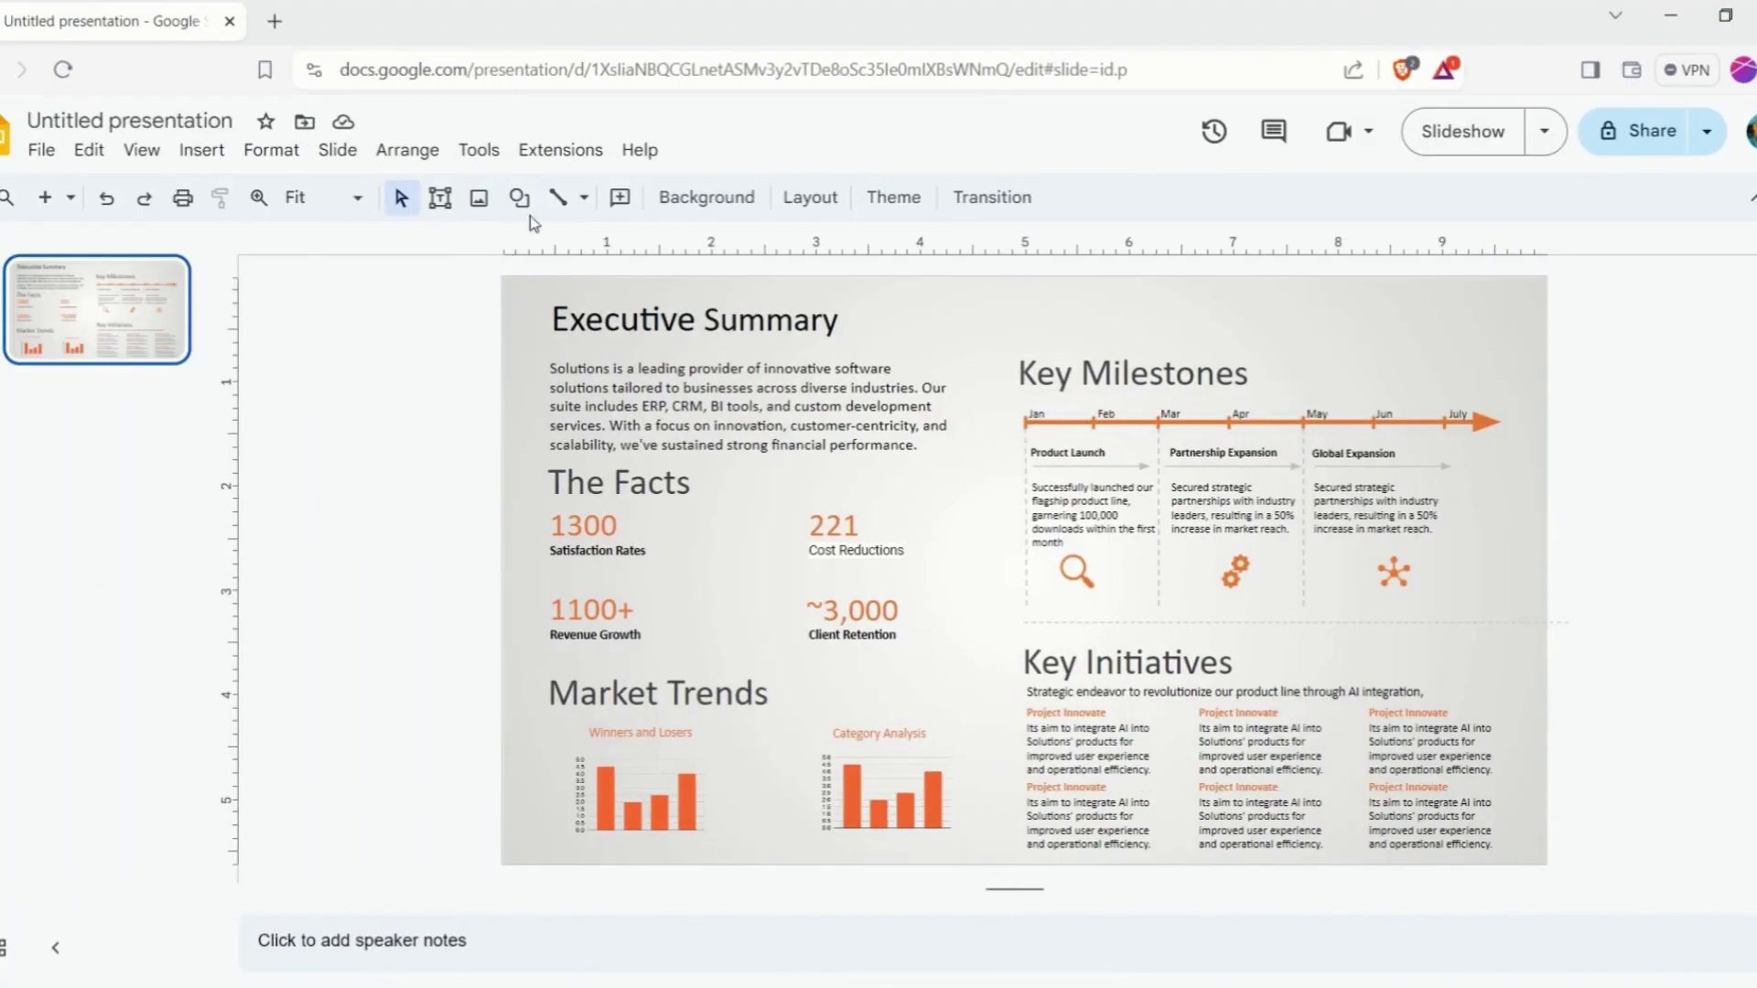
- Search the add-on marketplace for 'flaticon' and open Icons for Slides & Docs
left_click(554, 158)
mouse_move(646, 190)
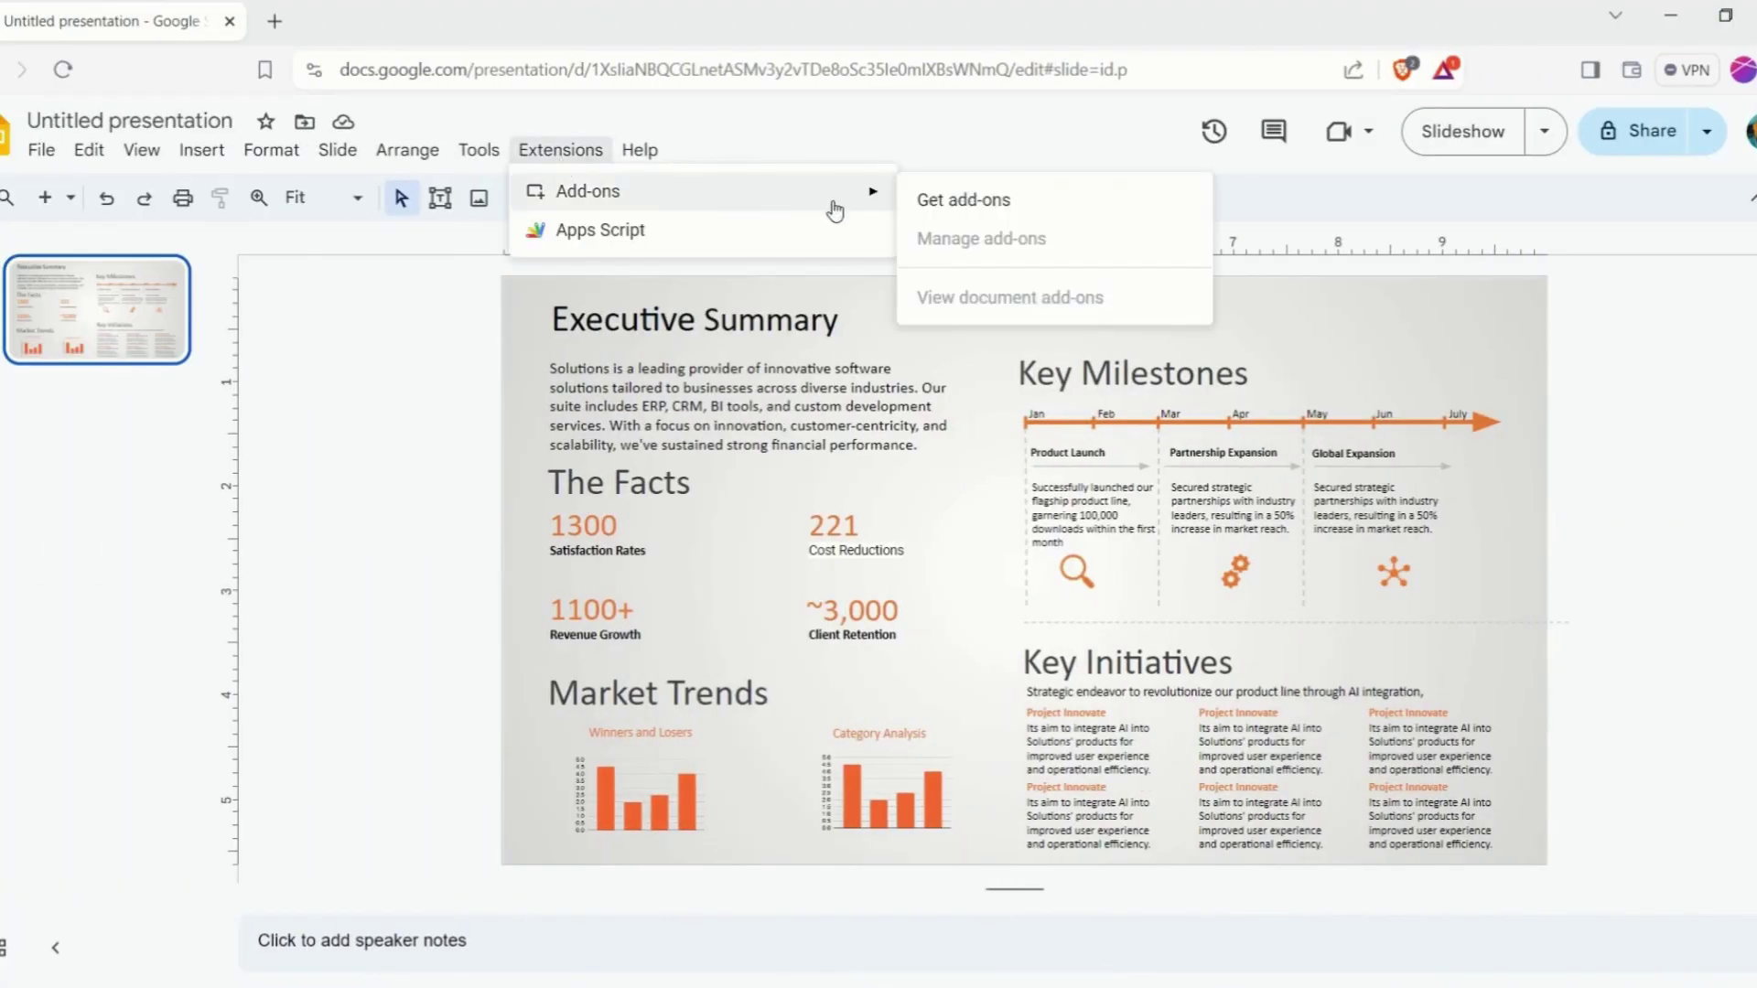
left_click(947, 211)
type("flaticon")
key("Return")
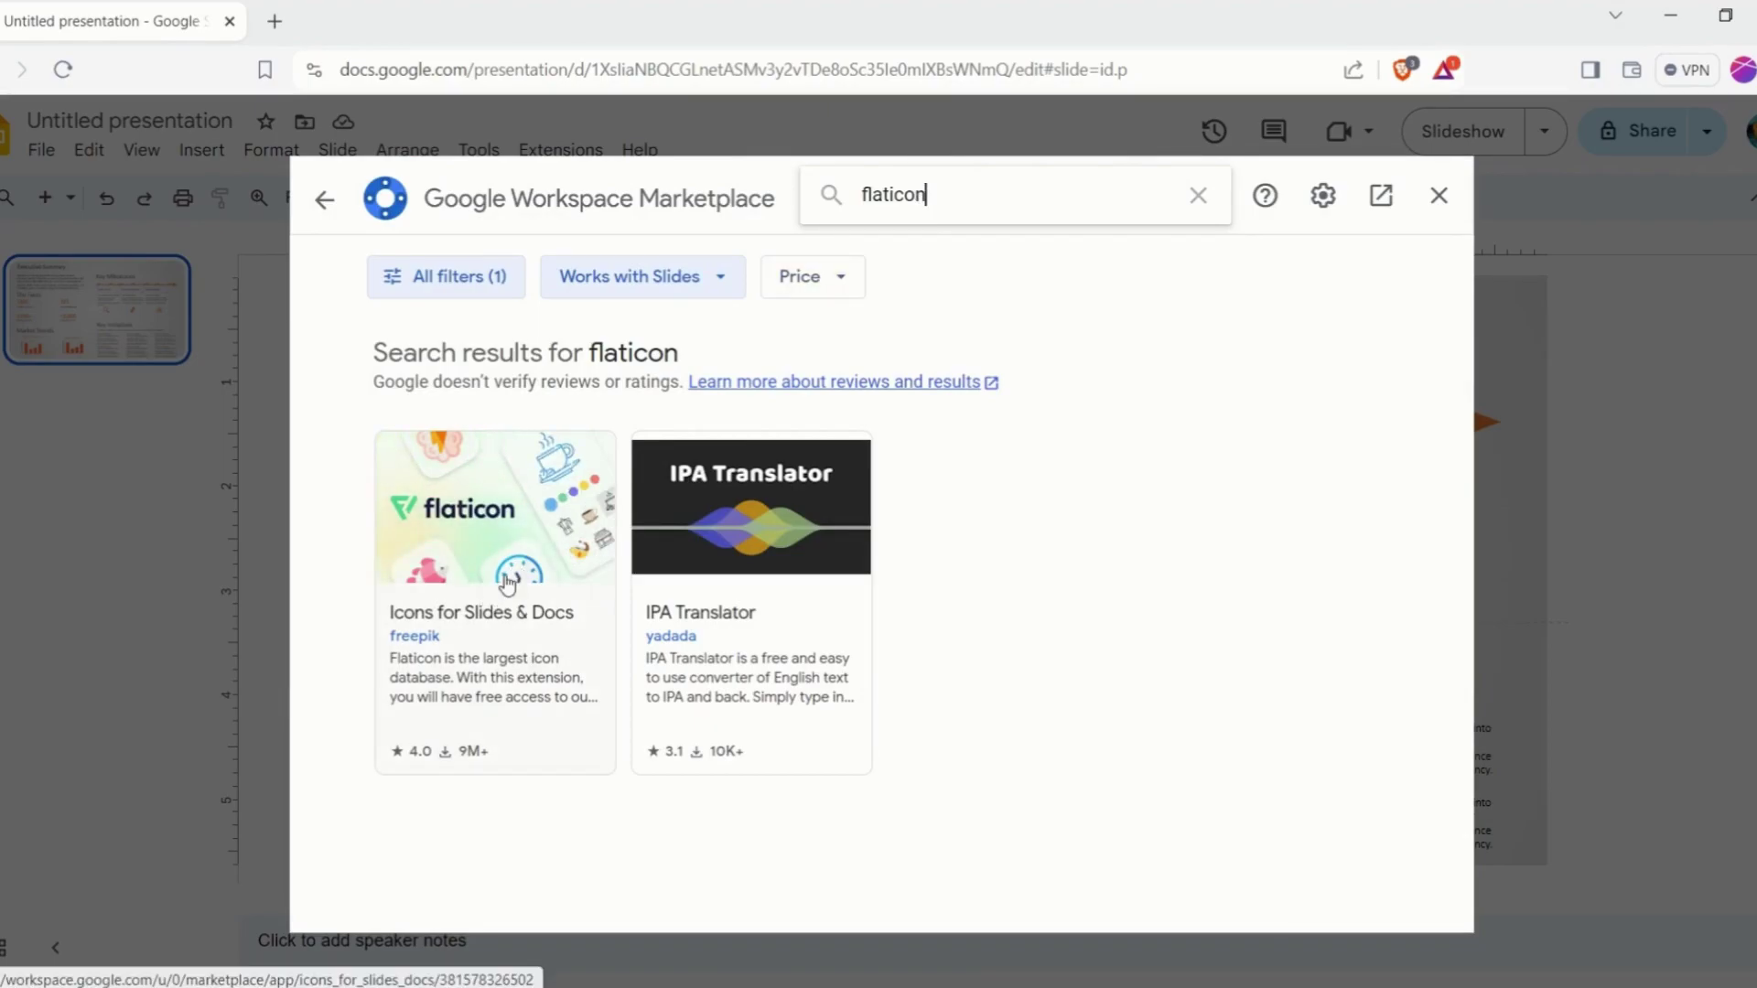
left_click(508, 583)
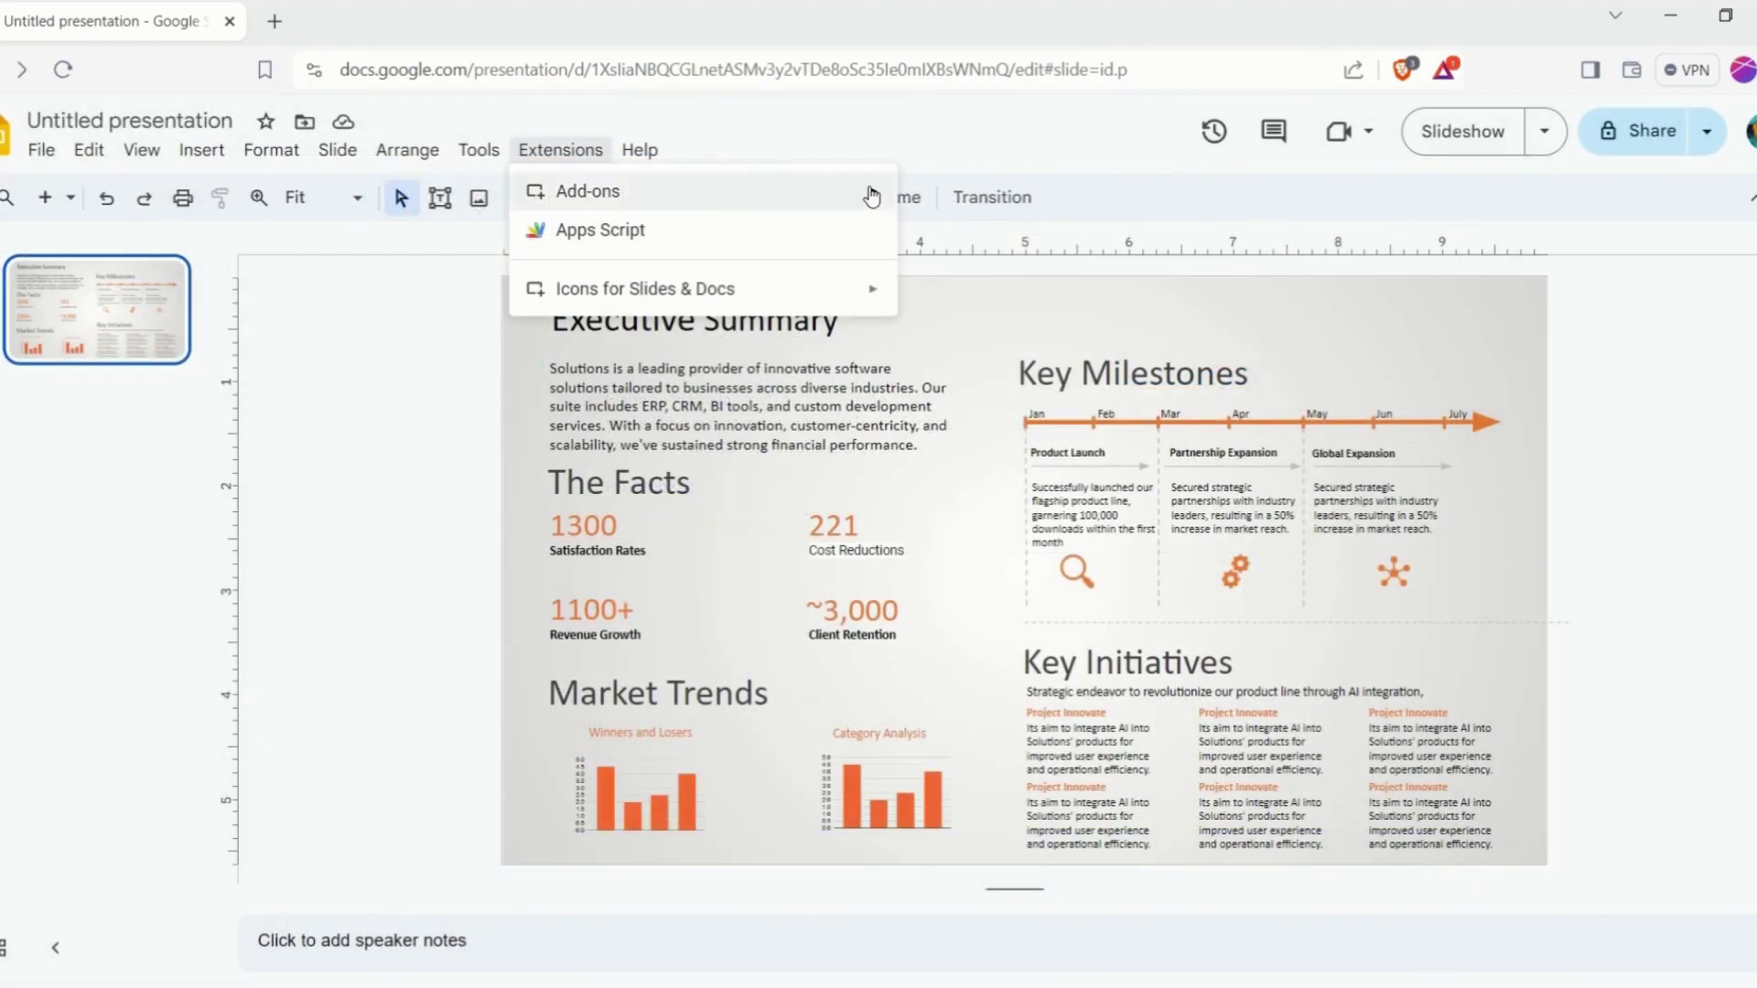
mouse_move(587, 191)
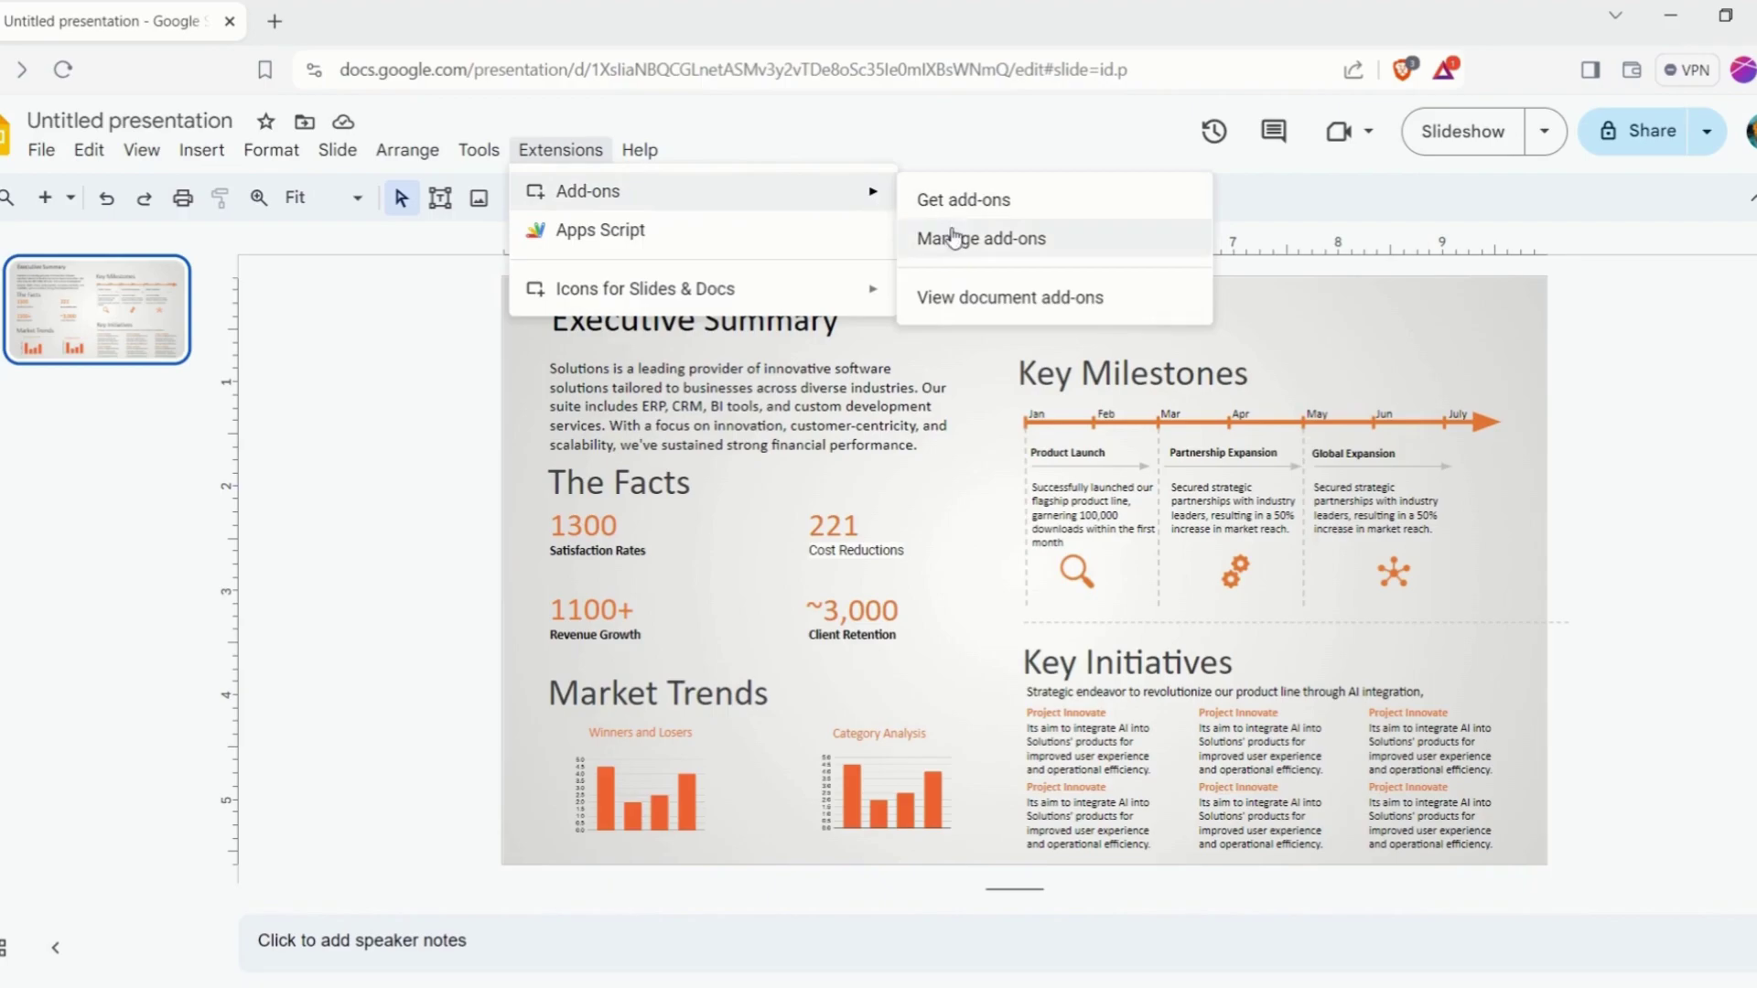
- In the Flaticon panel, search 'search' and recolour the Magnifying Glass Search icon to F09B3A
left_click(948, 298)
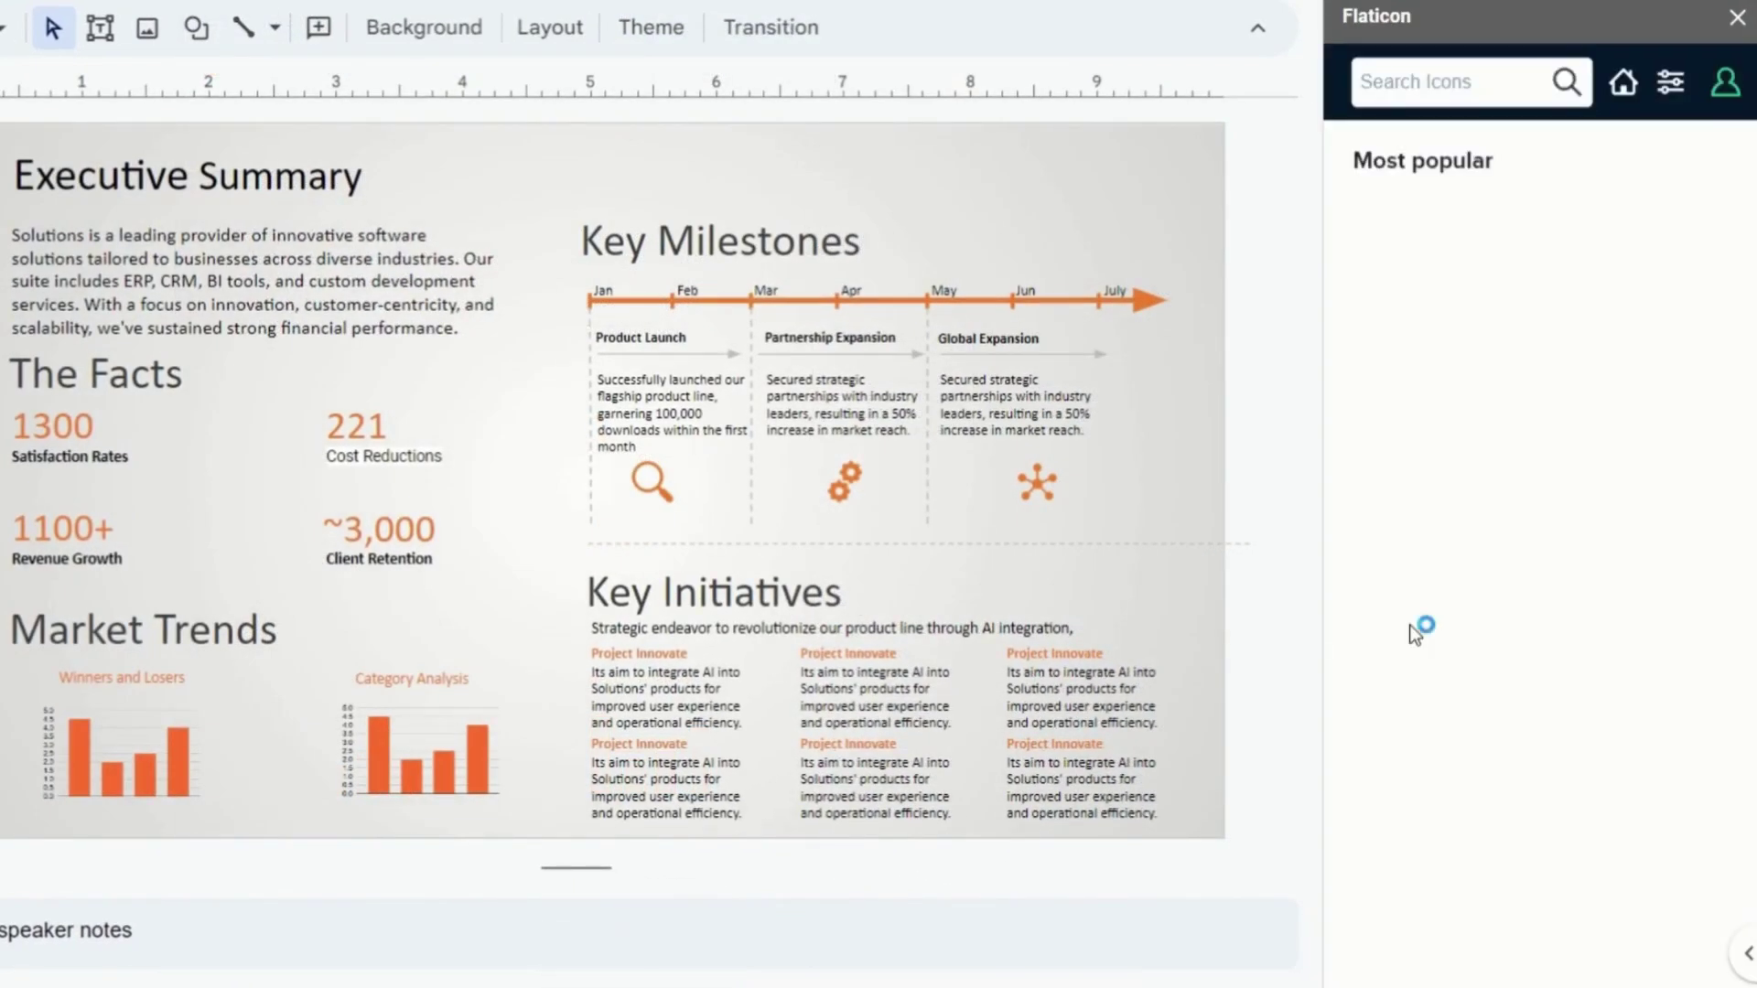
type("earch")
key("Return")
left_click(1616, 357)
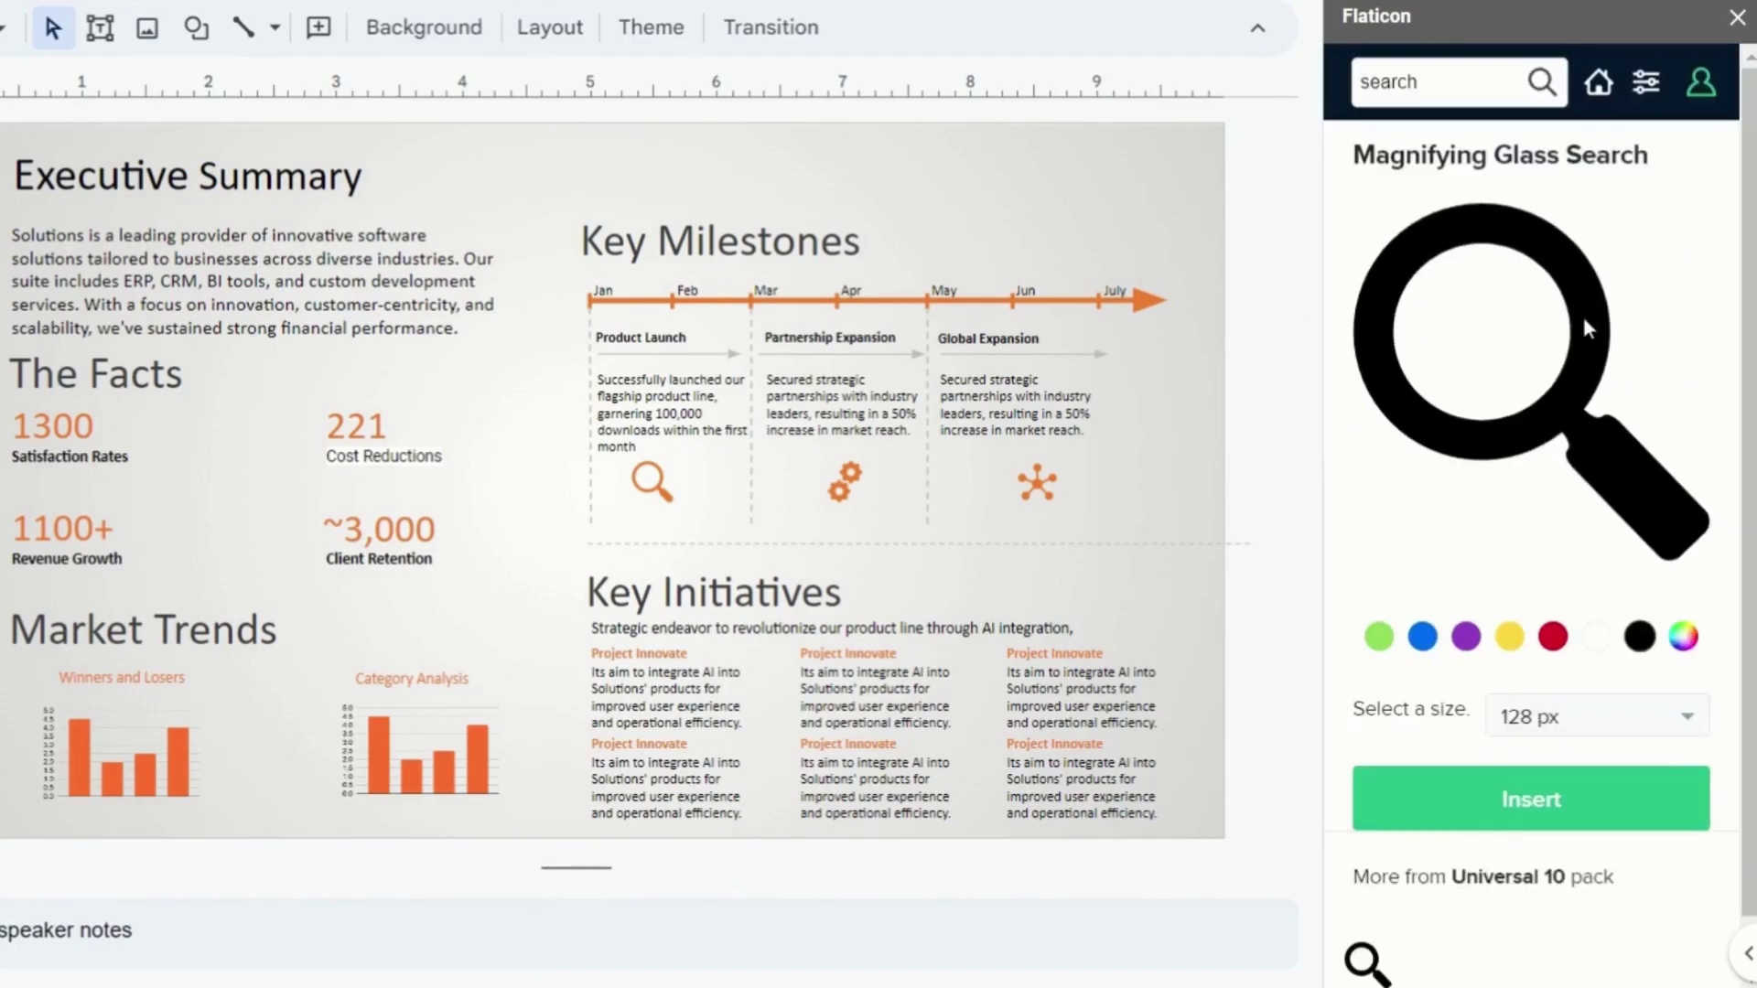
left_click(1552, 636)
left_click(1683, 636)
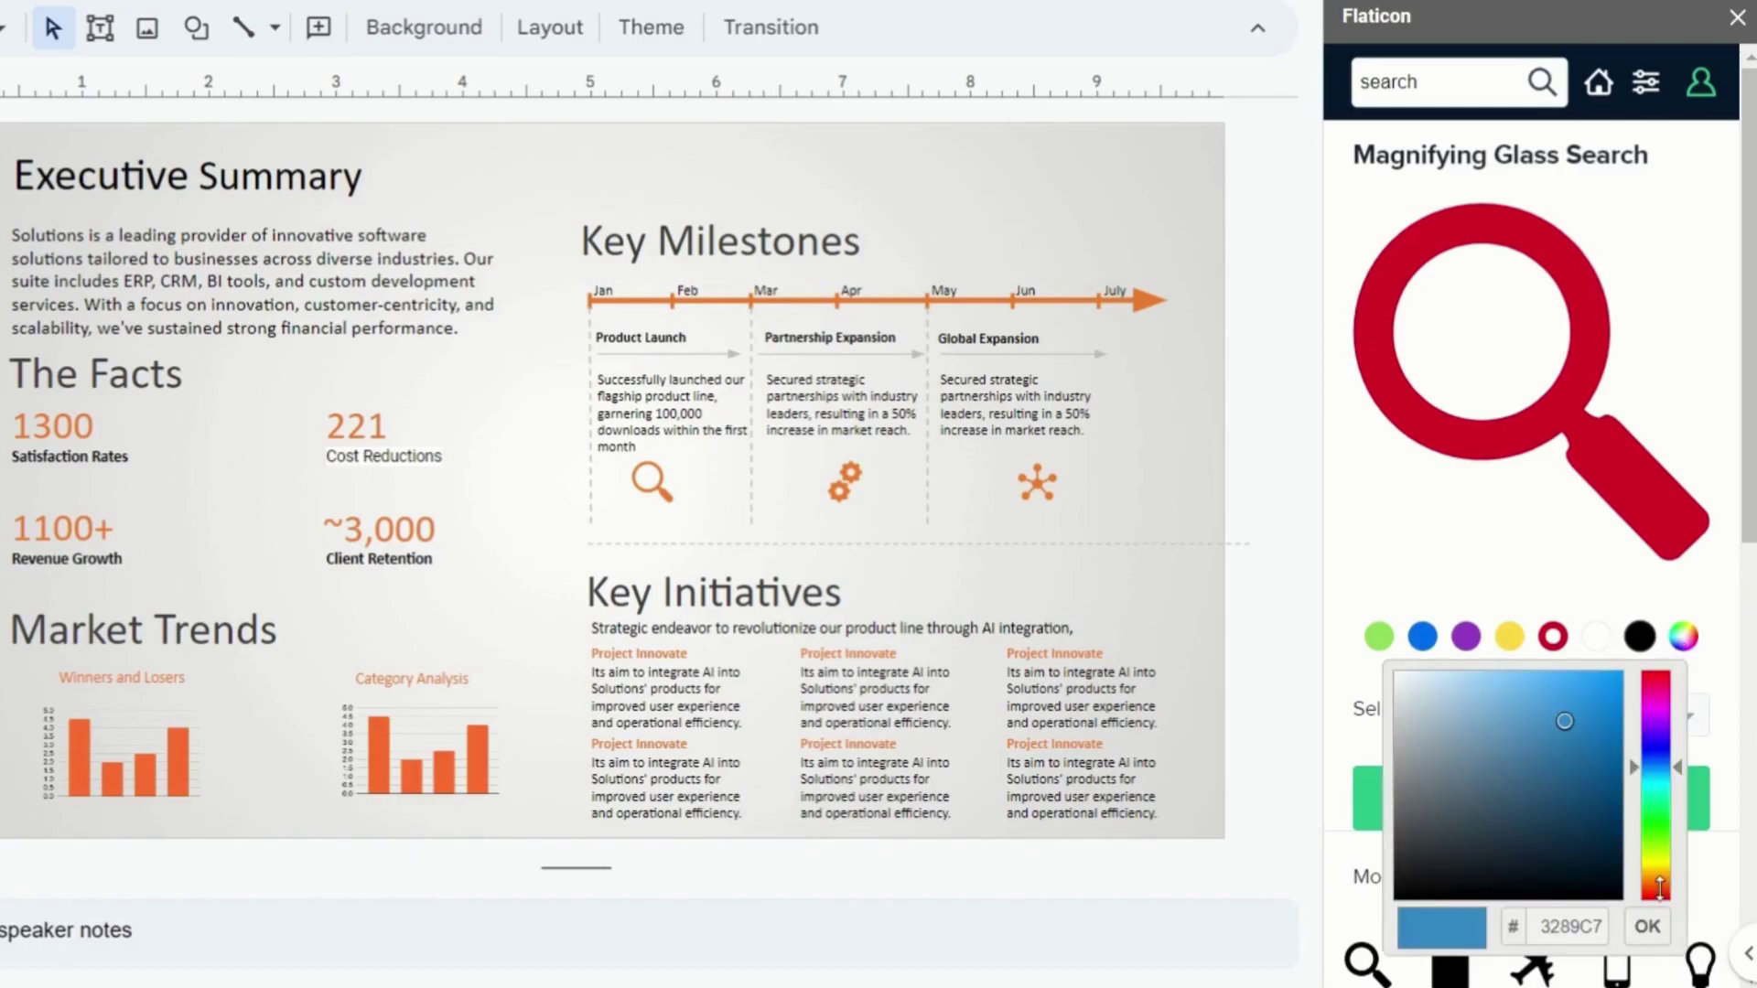